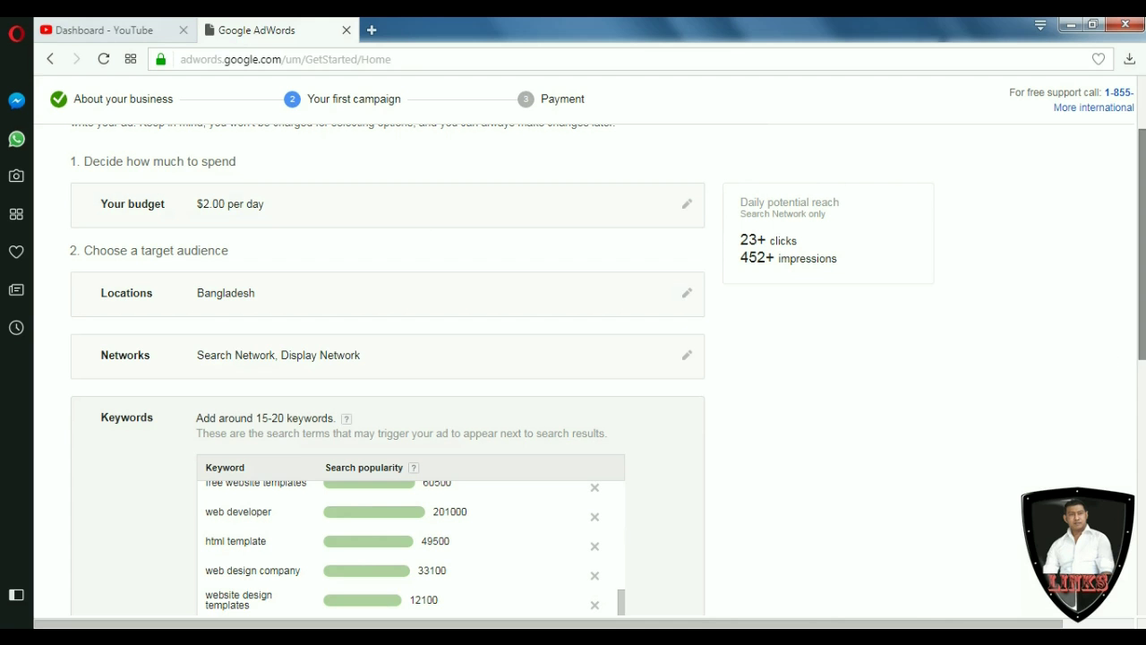
Add the keyword 'microsoft excel' to the campaign list, showing popularity 550,000.
scroll(591, 370, "down", 2)
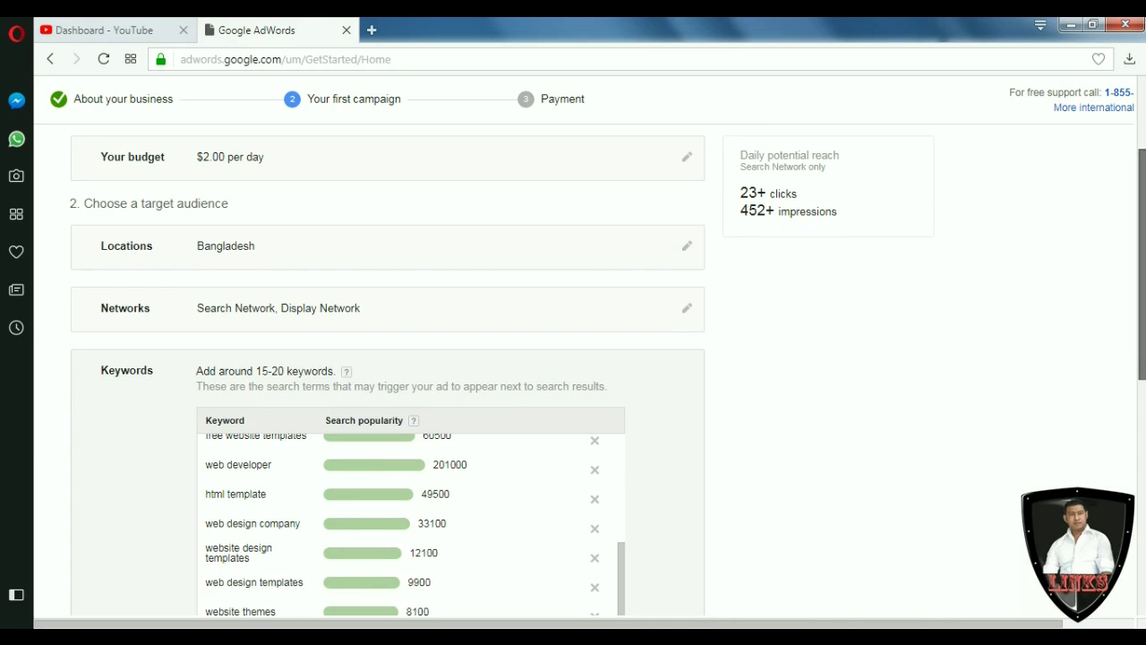
scroll(591, 370, "down", 2)
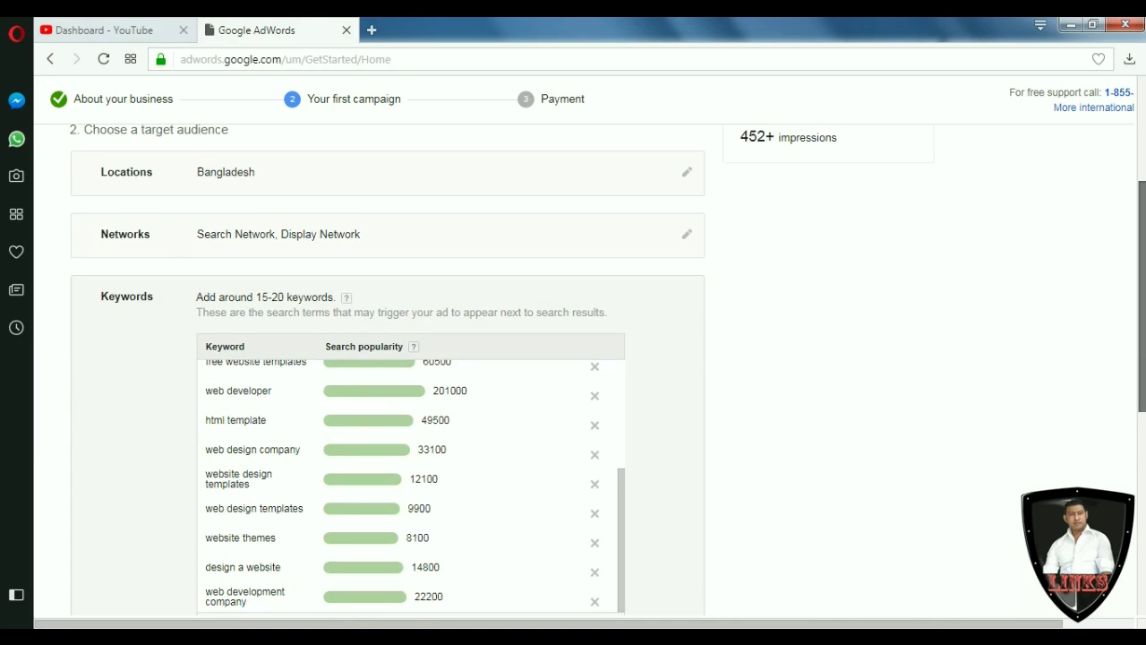
scroll(591, 370, "down", 1)
scroll(126, 179, "down", 1)
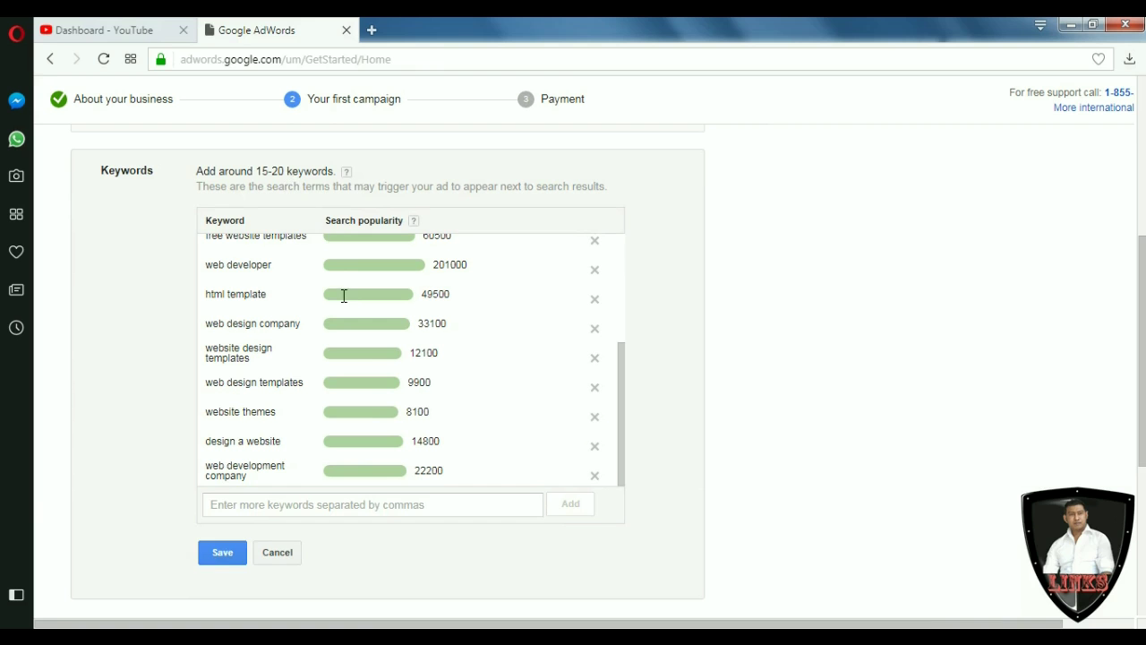
scroll(344, 295, "up", 3)
scroll(344, 296, "up", 2)
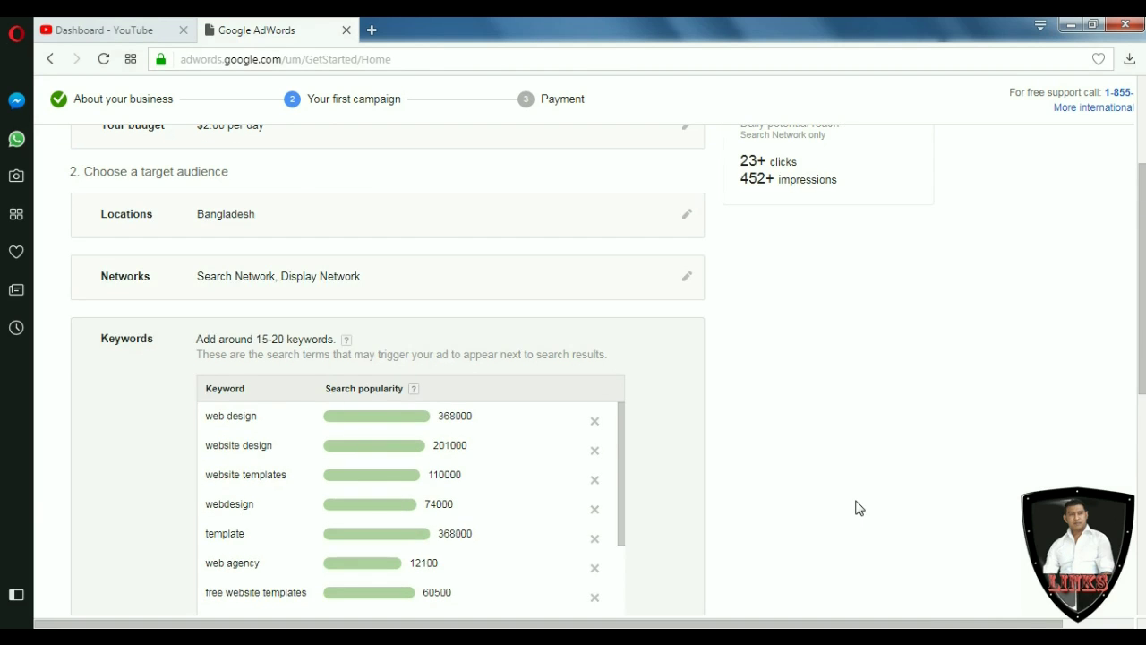
scroll(858, 507, "down", 2)
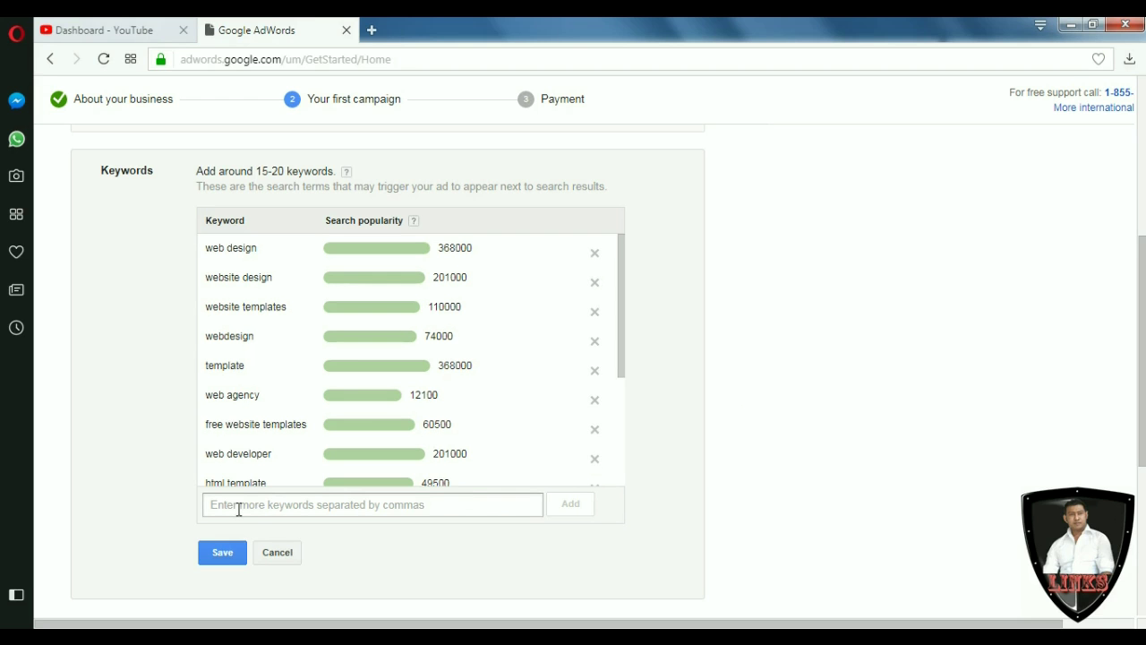
left_click(441, 507)
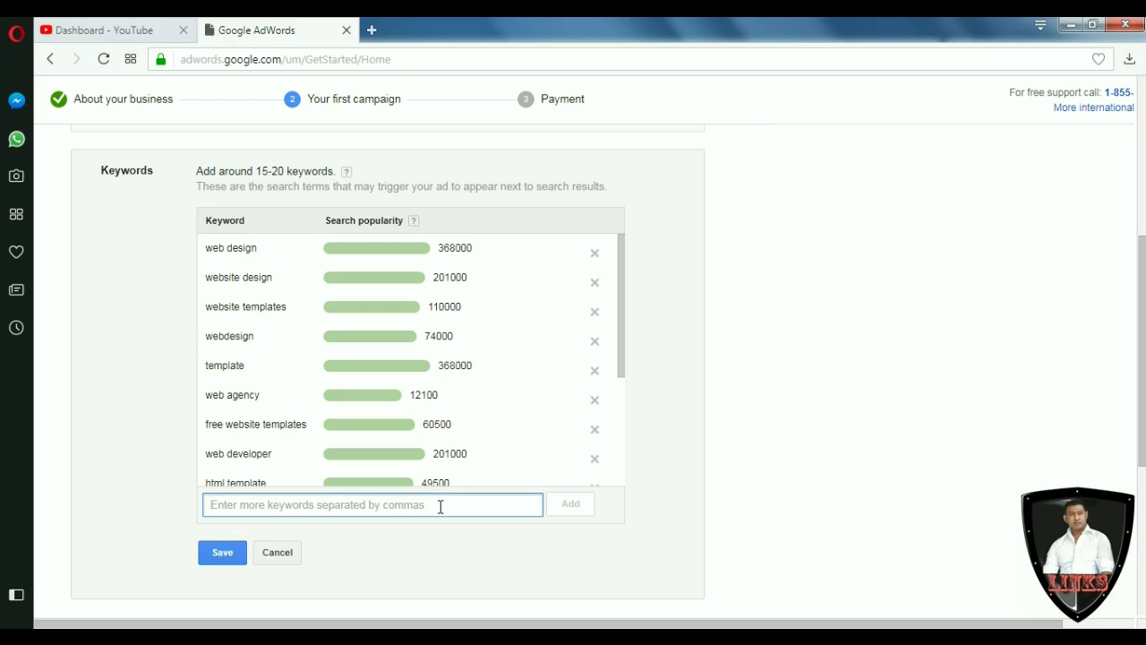
type("microsof")
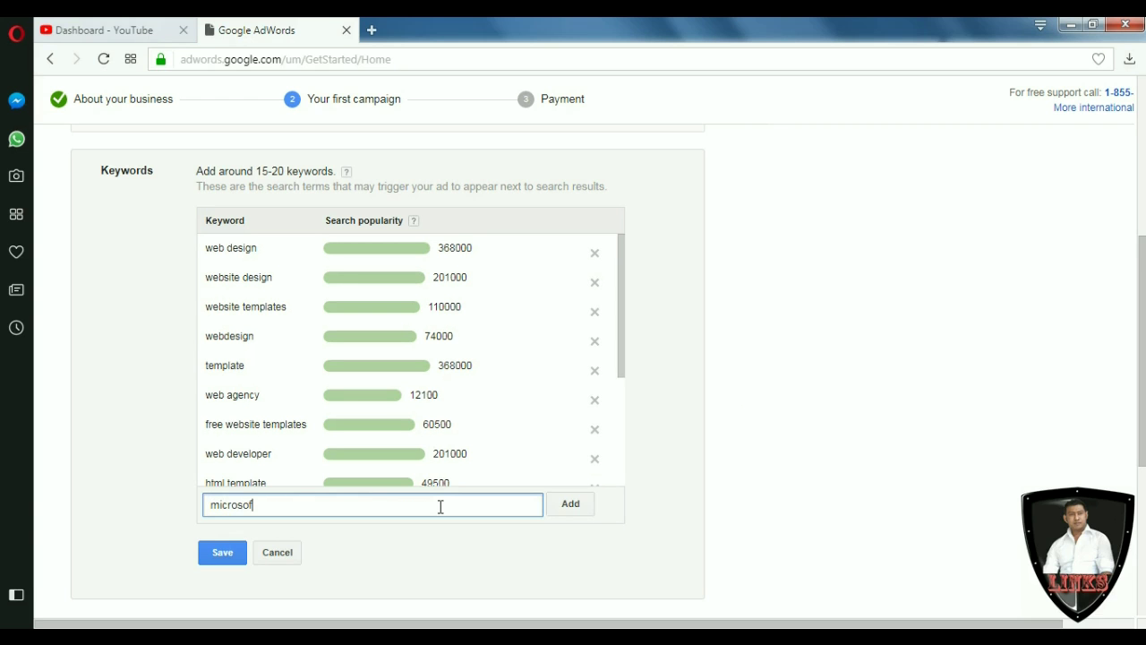
type("t excel")
left_click(569, 511)
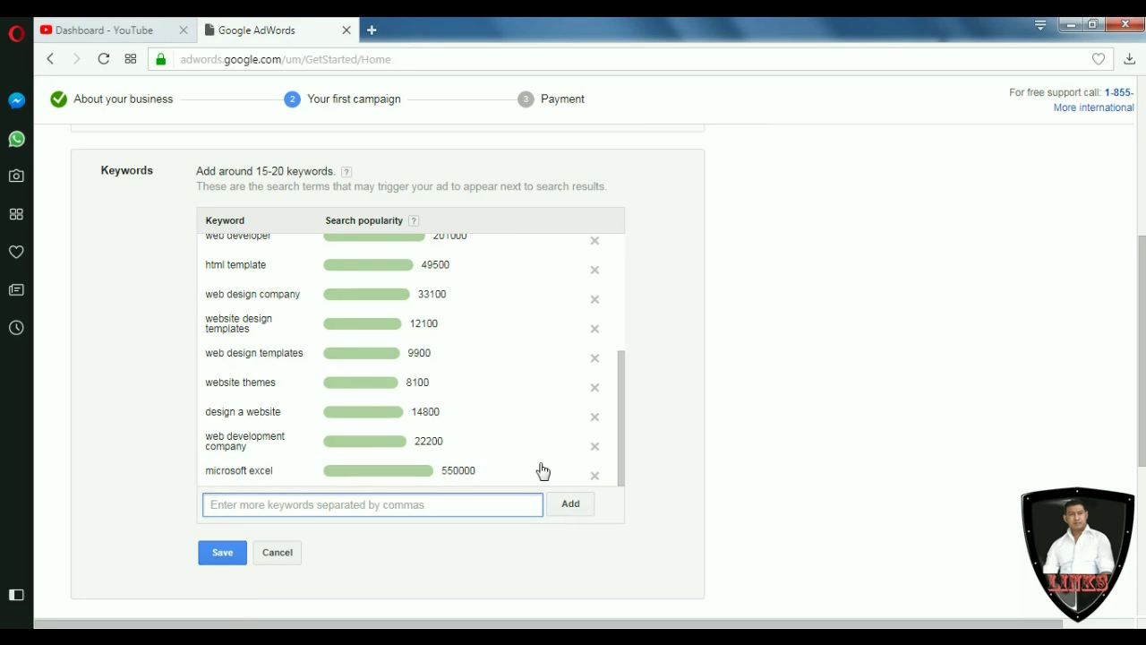
Add suggestions similar to microsoft excel: joomla templates, microsoft xl and free templates.
mouse_move(394, 470)
left_click(537, 476)
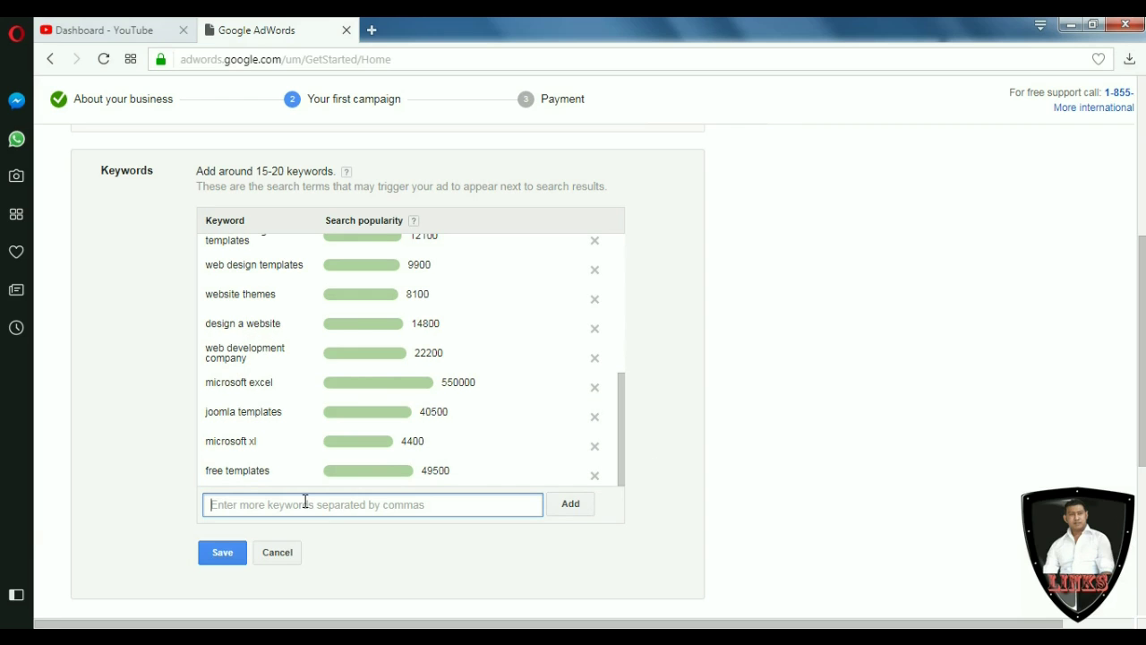
Add 'java' (5,000,000) plus similar keywords java update, java 7 and java runtime environment.
type("java")
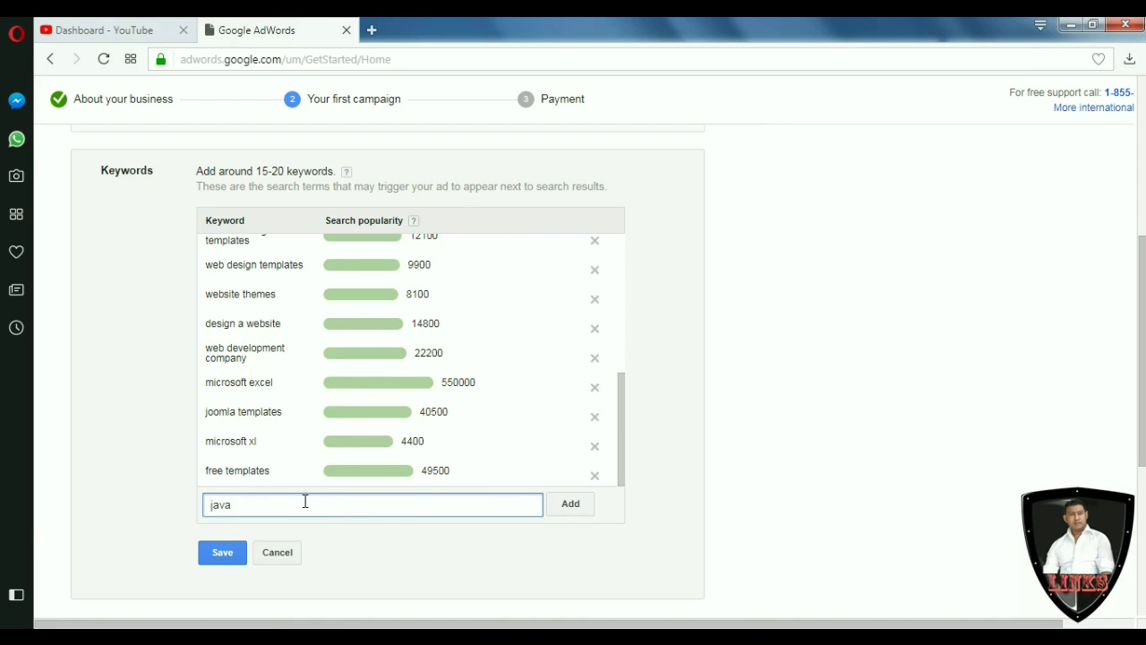
scroll(305, 502, "up", 1)
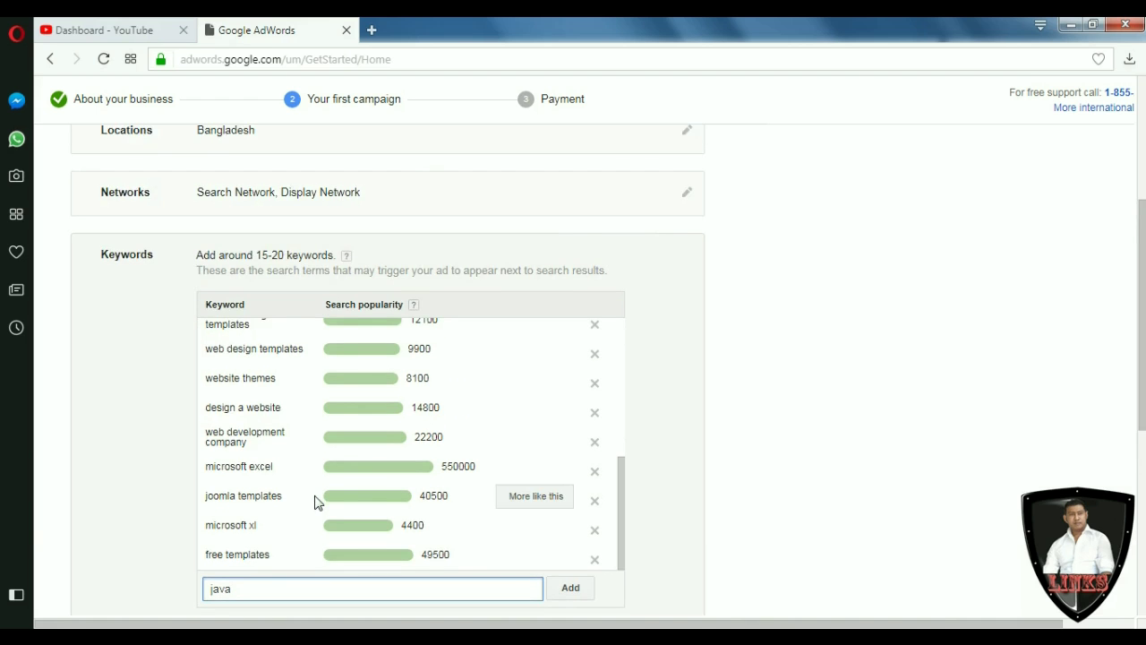
scroll(131, 504, "down", 1)
left_click(581, 506)
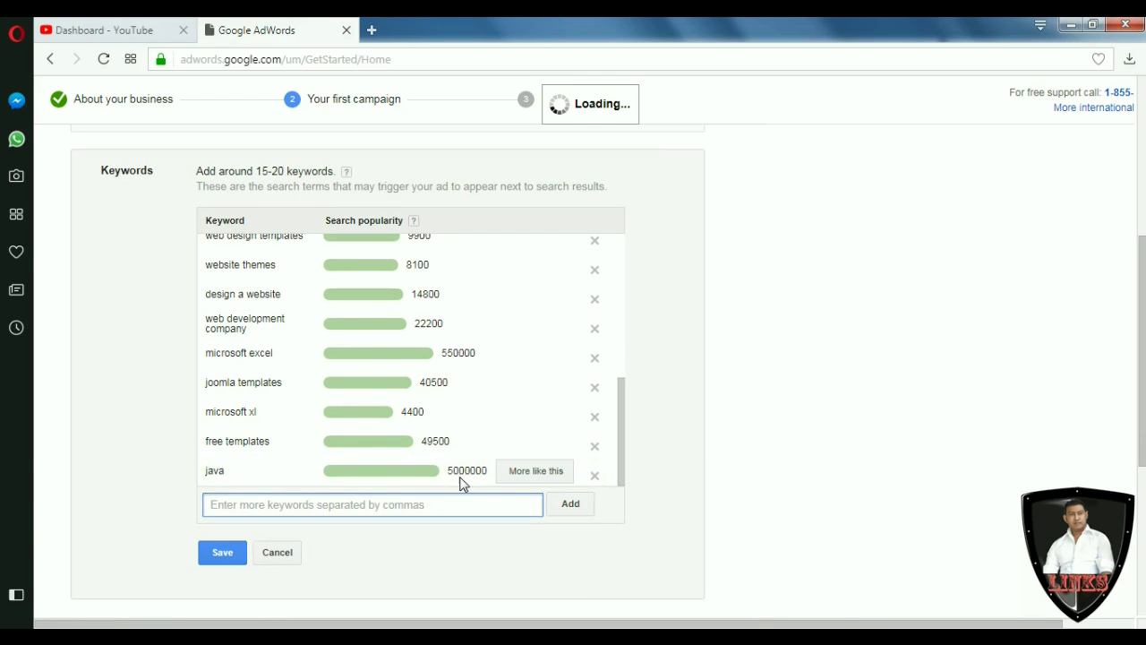
left_click(531, 473)
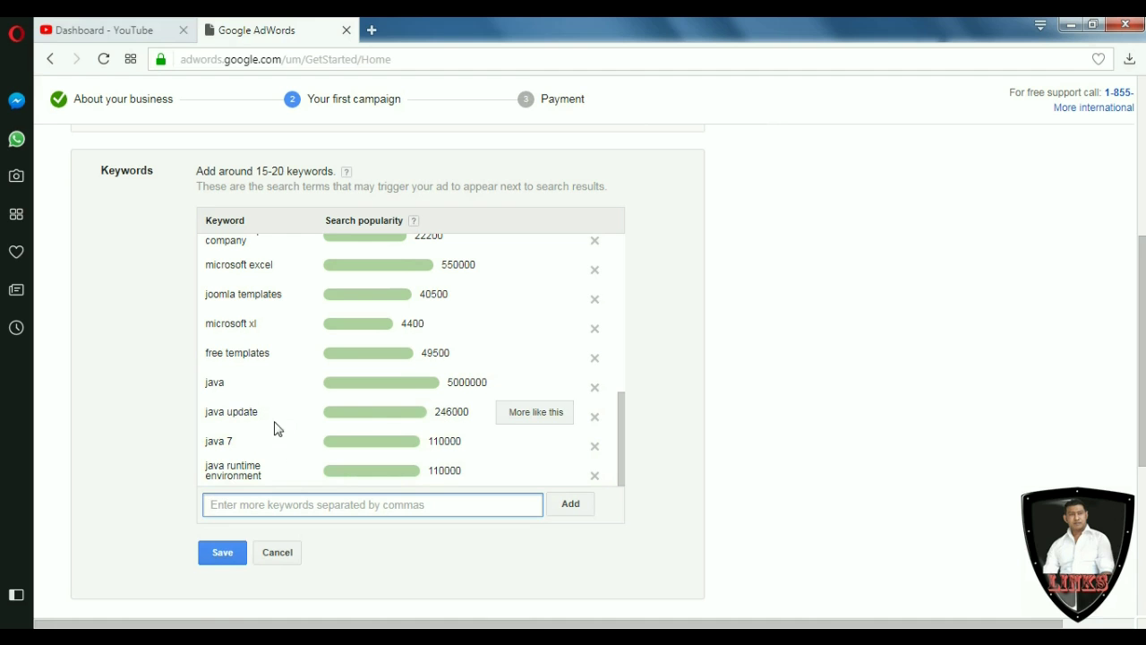
scroll(273, 323, "up", 2)
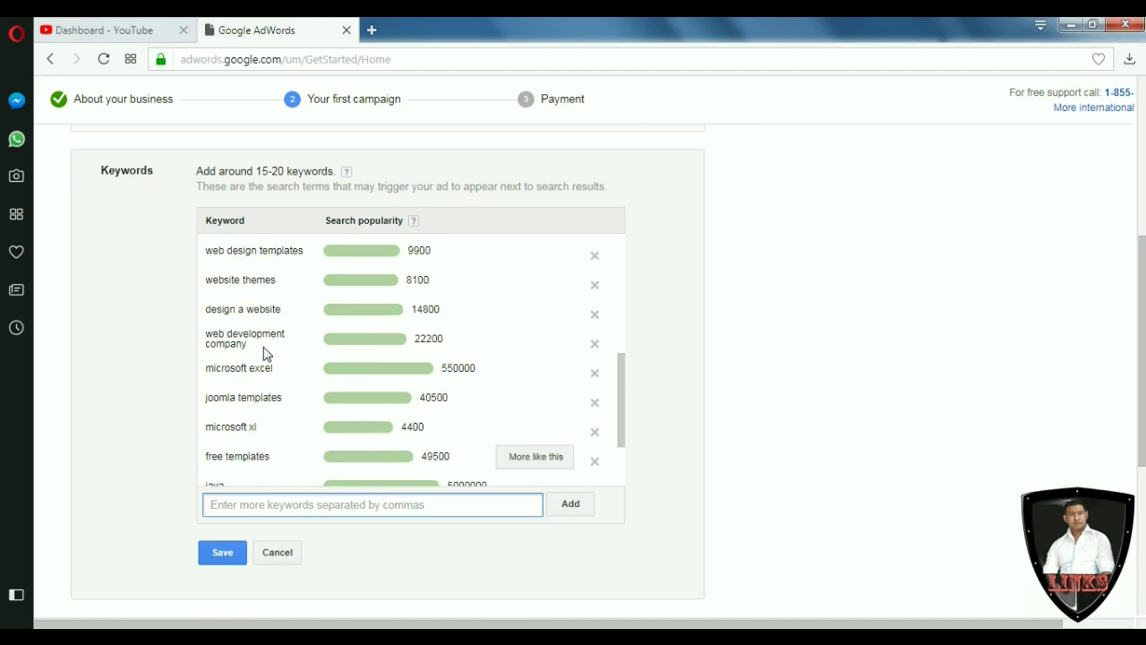
scroll(285, 299, "up", 3)
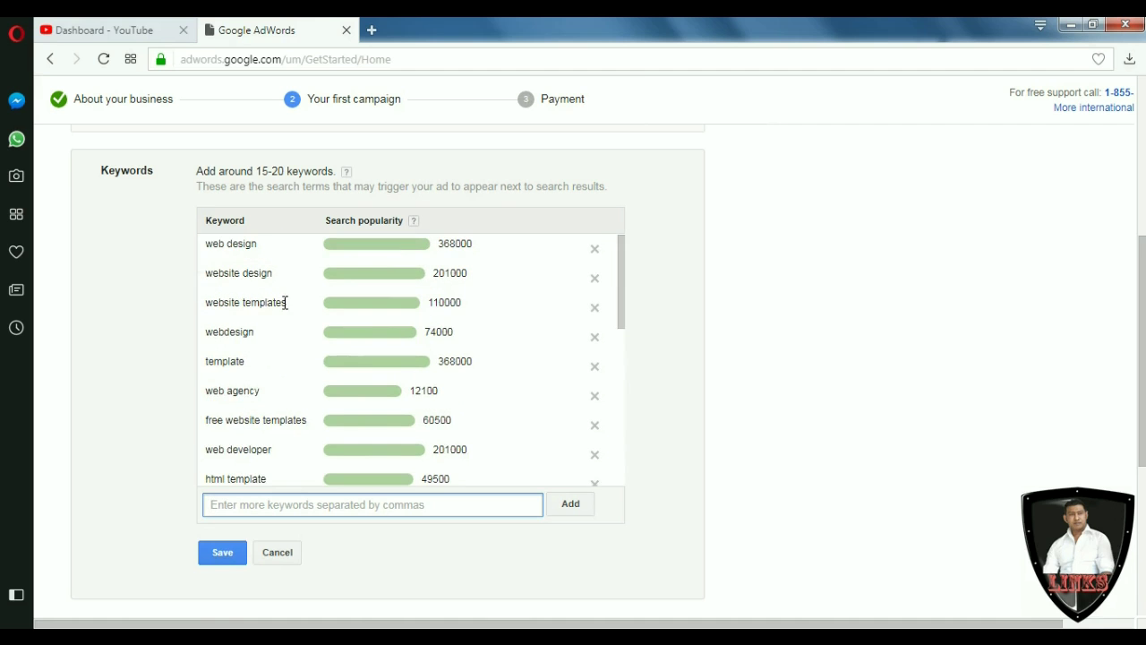
scroll(277, 305, "up", 1)
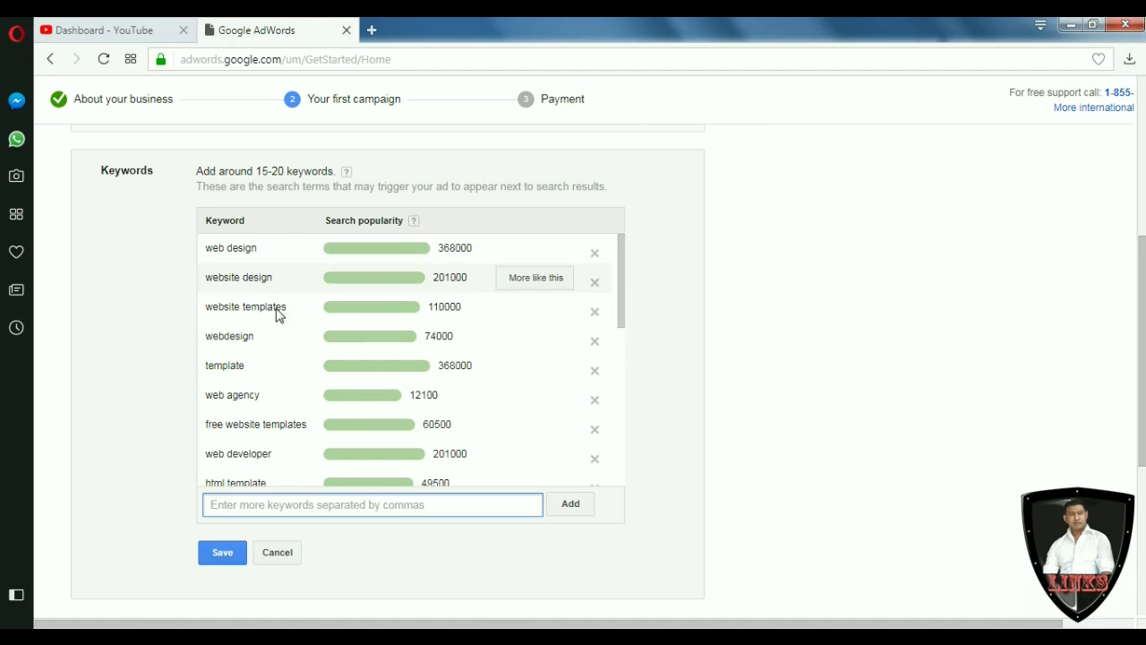